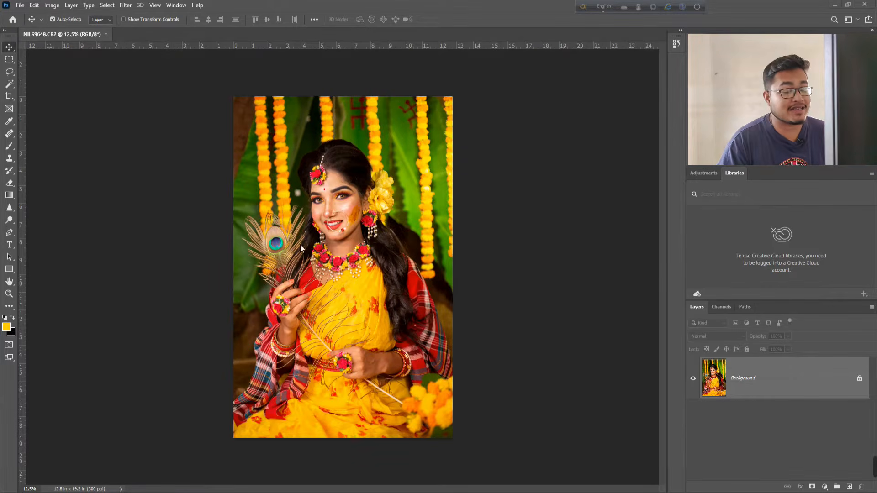
Step: Duplicate the Background layer and open the copy in the SkinFiner filter
{"action": "scroll", "coordinate": [329, 198], "scroll_direction": "up", "scroll_amount": 5}
{"action": "scroll", "coordinate": [330, 198], "scroll_direction": "up", "scroll_amount": 2}
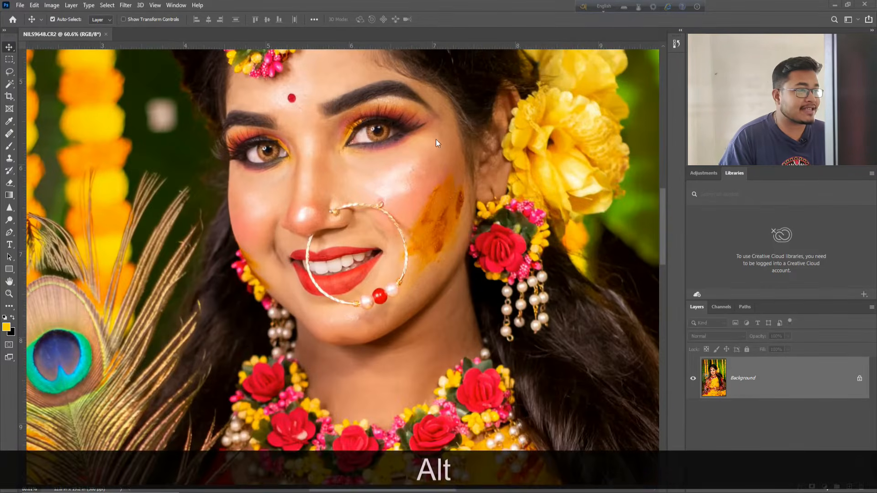
{"action": "scroll", "coordinate": [334, 254], "scroll_direction": "down", "scroll_amount": 7}
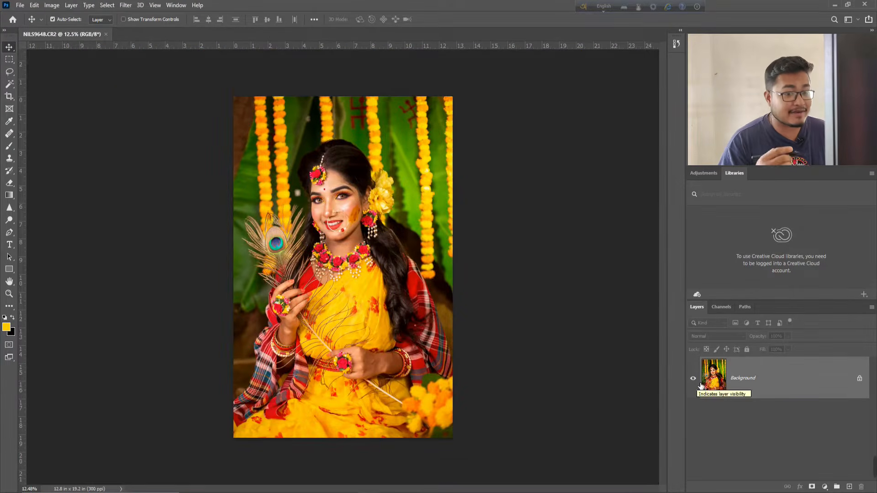
{"action": "key", "text": "ctrl+j"}
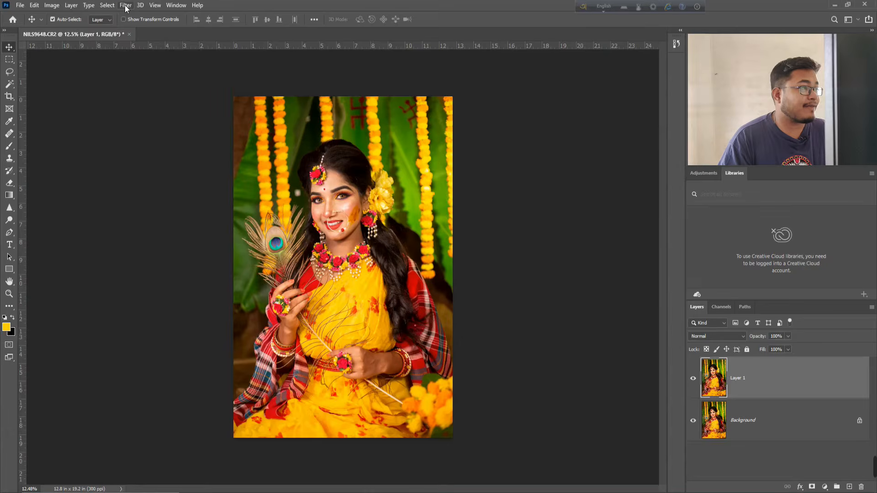
{"action": "left_click", "coordinate": [125, 6]}
{"action": "mouse_move", "coordinate": [180, 222]}
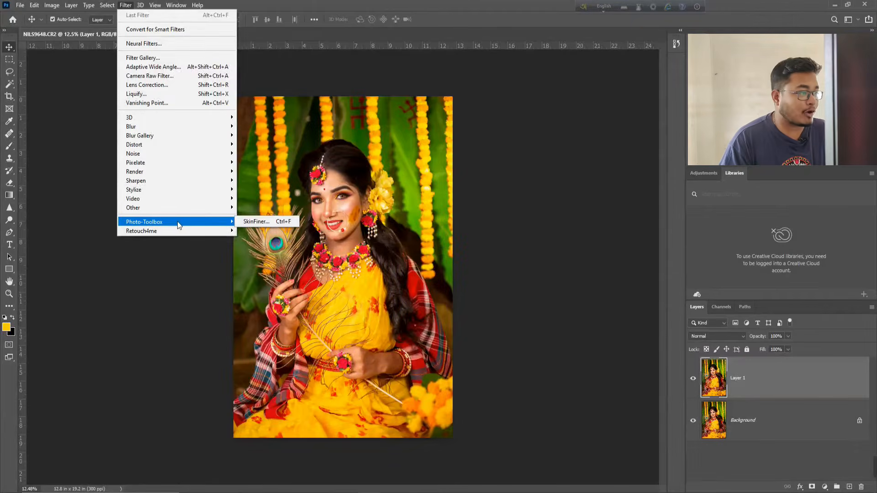
{"action": "left_click", "coordinate": [263, 223]}
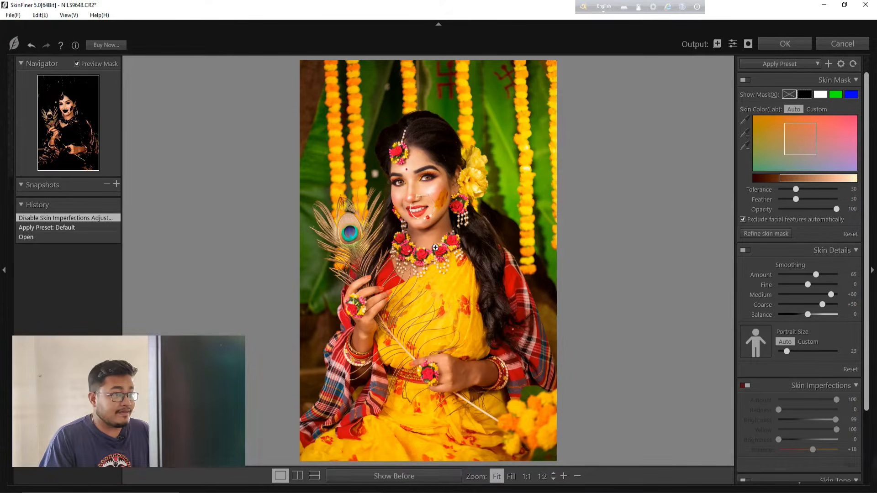
Step: Set the skin smoothing Amount to 99 and check the effect on the face up close
{"action": "key", "text": "alt"}
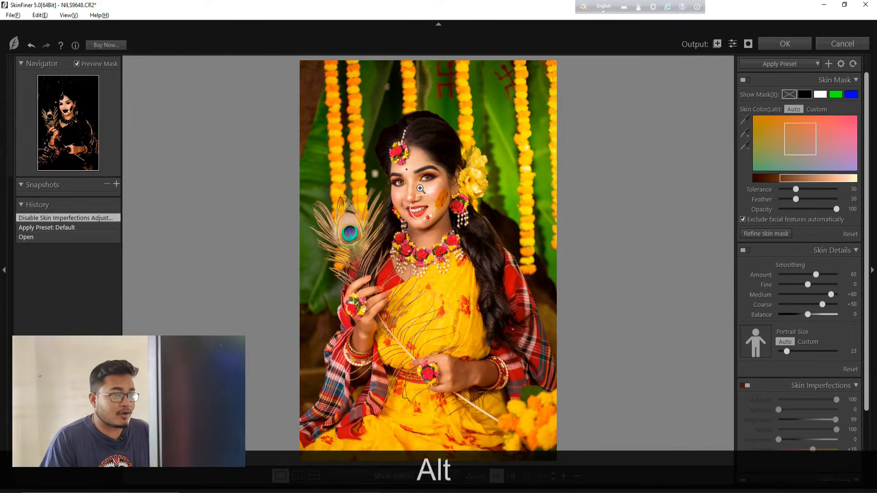
{"action": "left_click", "coordinate": [443, 203]}
{"action": "key", "text": "space"}
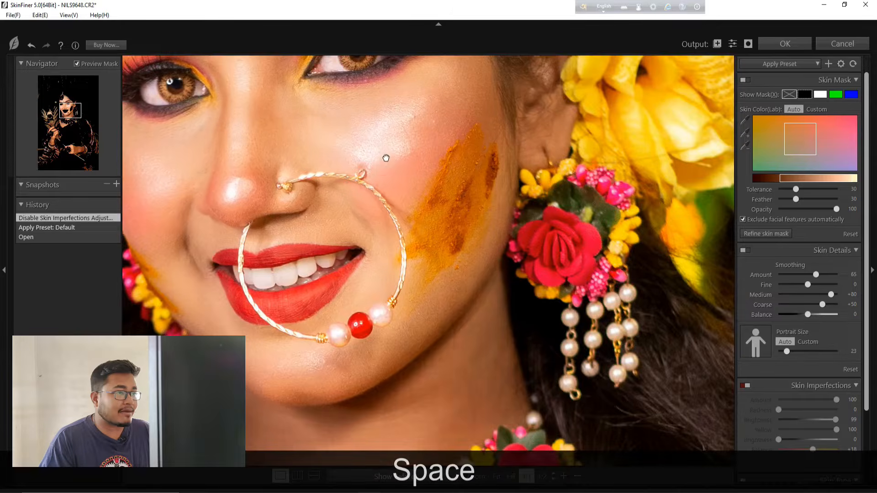
{"action": "left_click_drag", "start_coordinate": [386, 158], "coordinate": [498, 313]}
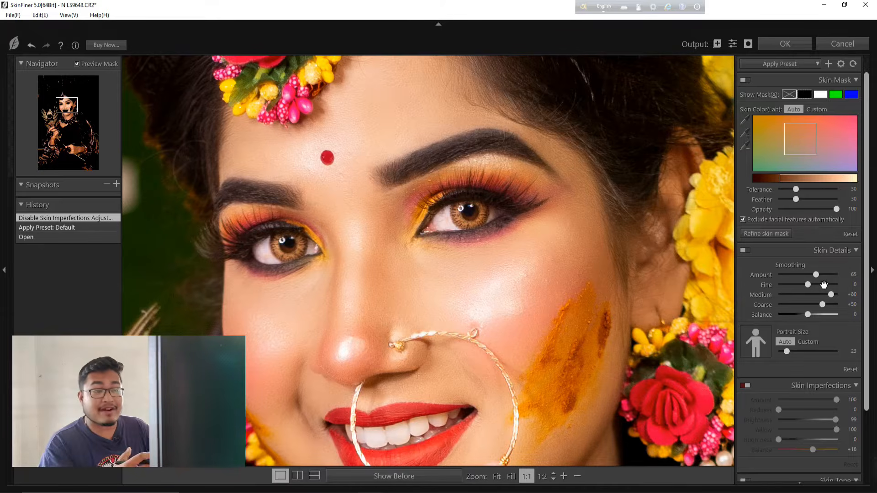
{"action": "left_click_drag", "start_coordinate": [821, 282], "coordinate": [832, 282]}
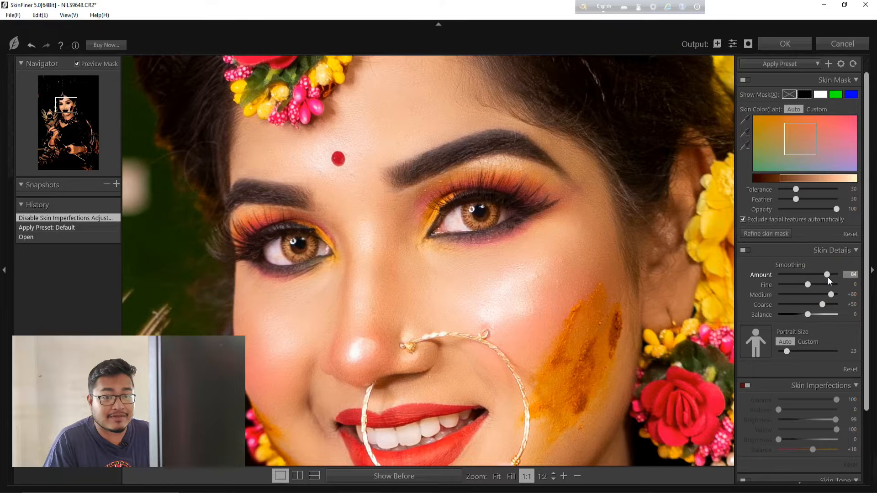
{"action": "left_click", "coordinate": [837, 278]}
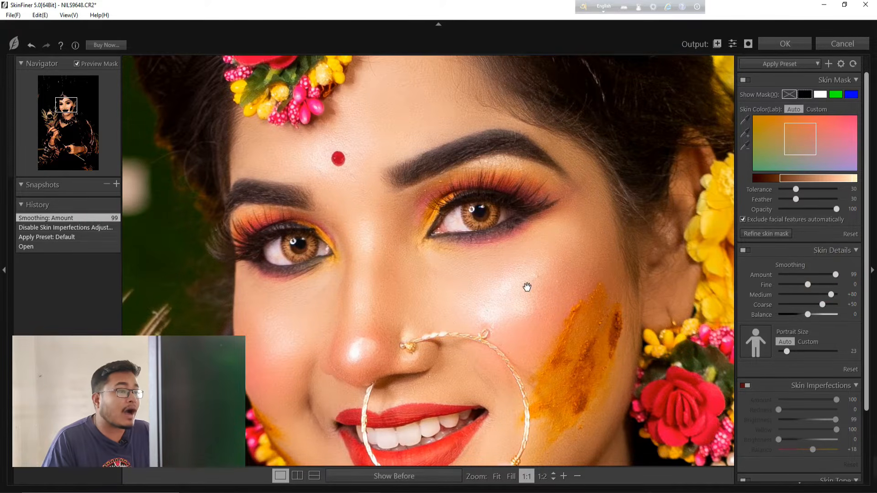
{"action": "key", "text": "alt"}
{"action": "scroll", "coordinate": [528, 287], "scroll_direction": "down", "scroll_amount": 1}
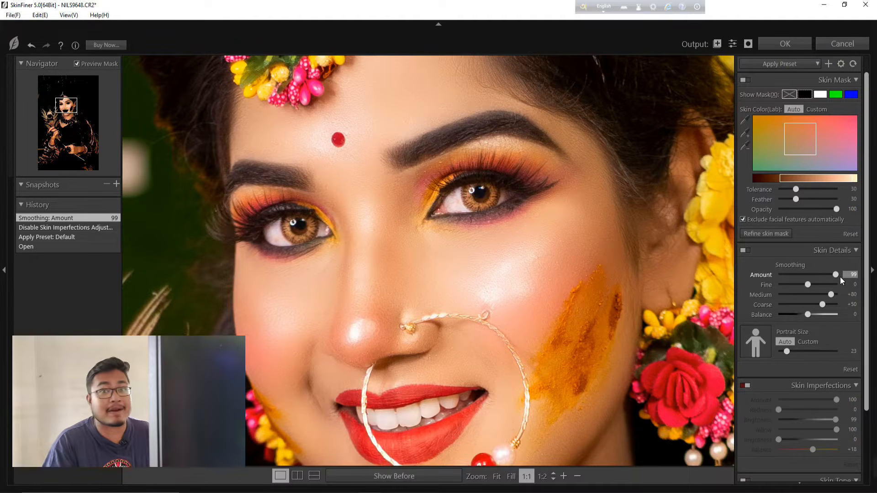
{"action": "key", "text": "alt"}
{"action": "scroll", "coordinate": [585, 271], "scroll_direction": "down", "scroll_amount": 2}
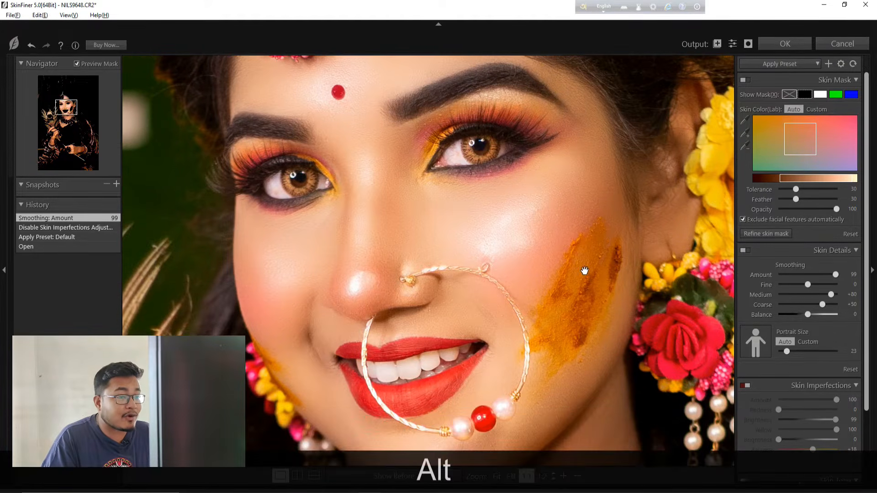
{"action": "scroll", "coordinate": [585, 271], "scroll_direction": "down", "scroll_amount": 1}
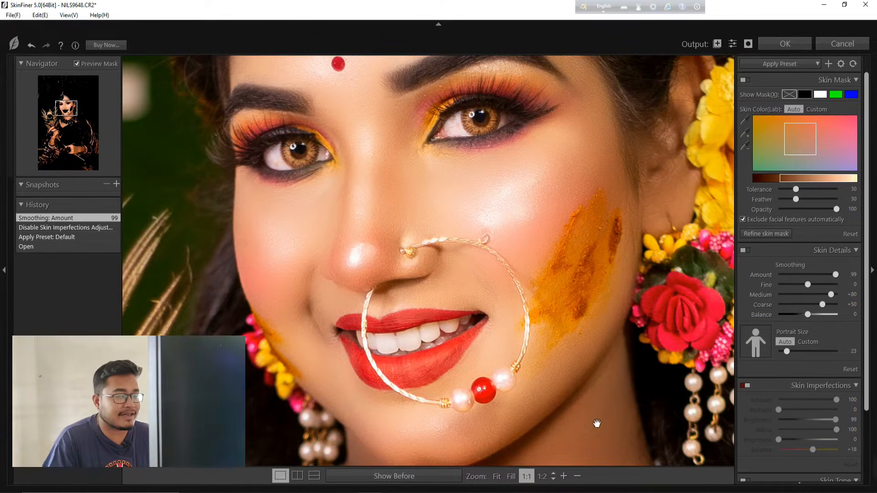
{"action": "key", "text": "space"}
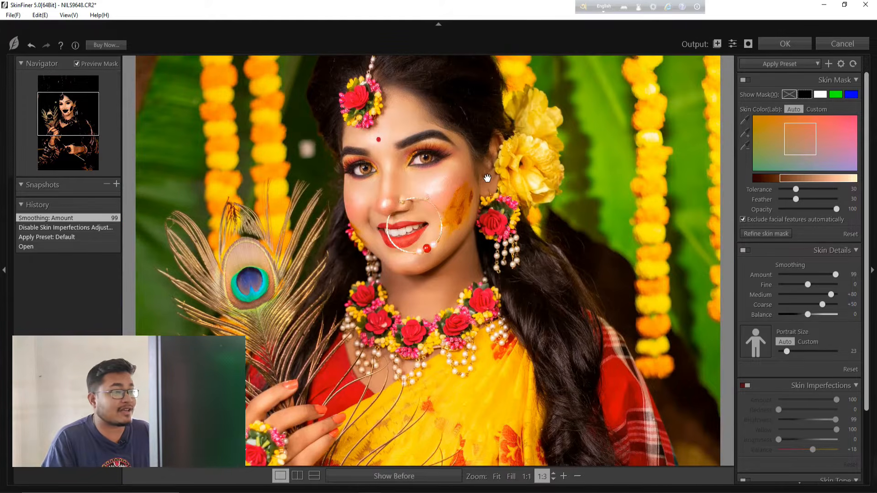
Step: Switch the Skin Imperfections adjustment on and off to compare the skin, leaving it enabled
{"action": "scroll", "coordinate": [825, 296], "scroll_direction": "down", "scroll_amount": 3}
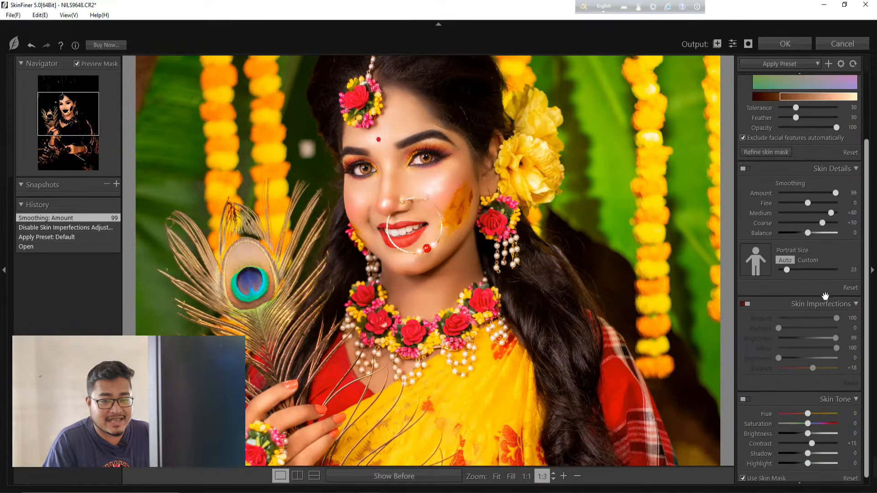
{"action": "double_click", "coordinate": [746, 306]}
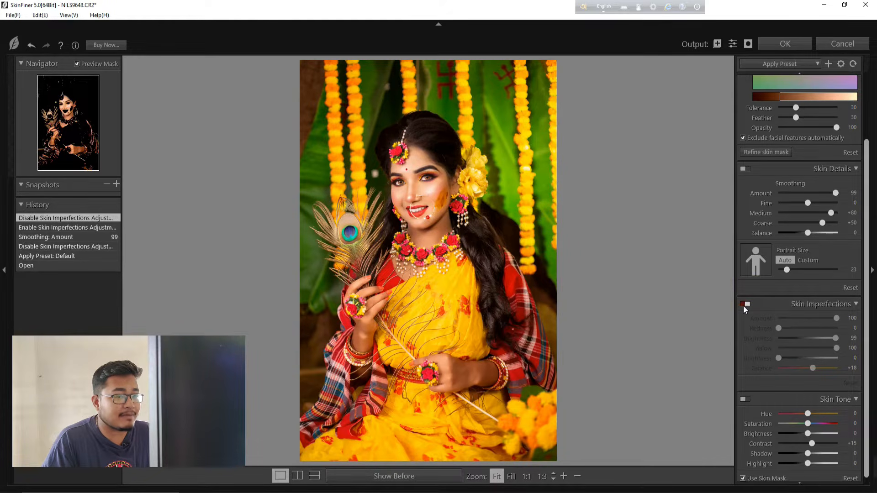
{"action": "left_click", "coordinate": [743, 304]}
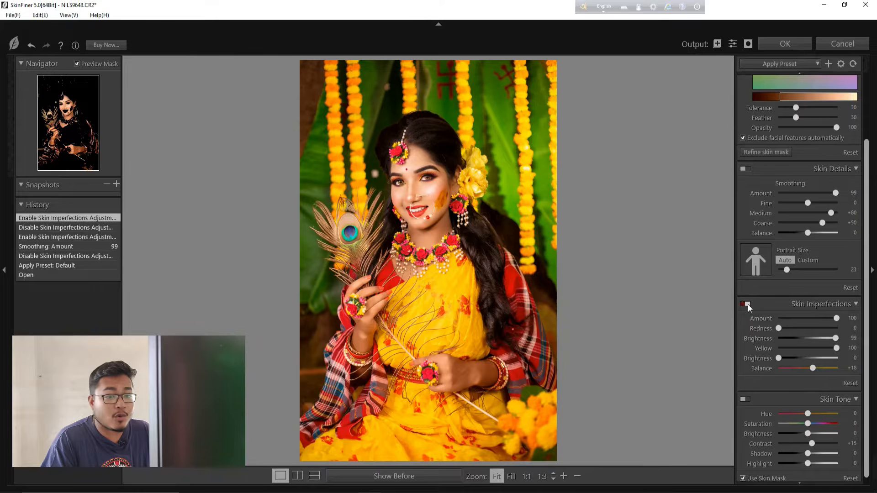
{"action": "left_click", "coordinate": [747, 304]}
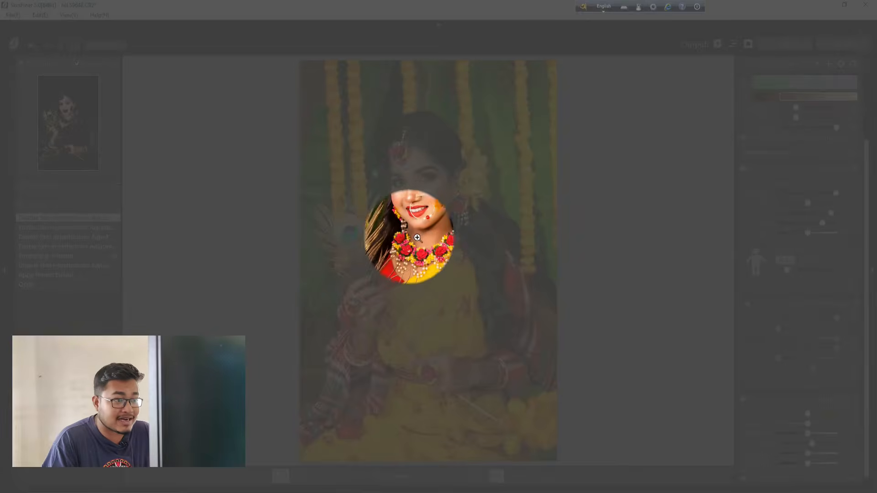
{"action": "key", "text": "alt"}
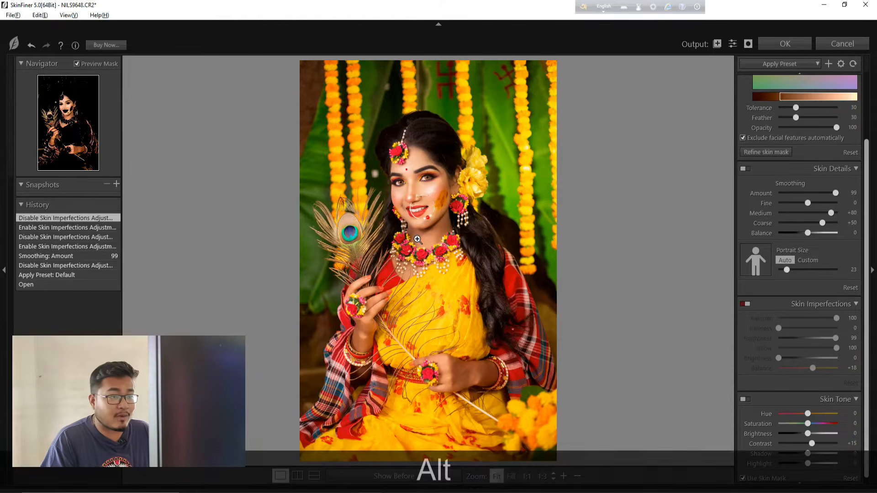
{"action": "left_click", "coordinate": [417, 239]}
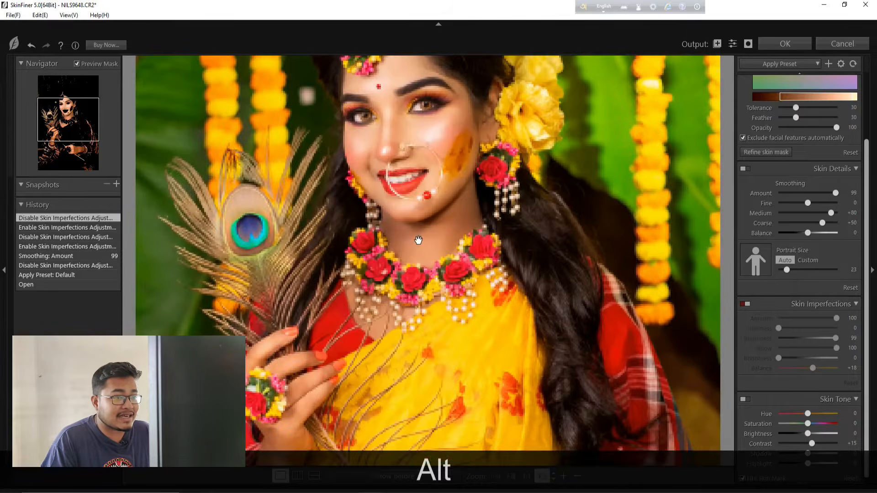
{"action": "left_click", "coordinate": [743, 306]}
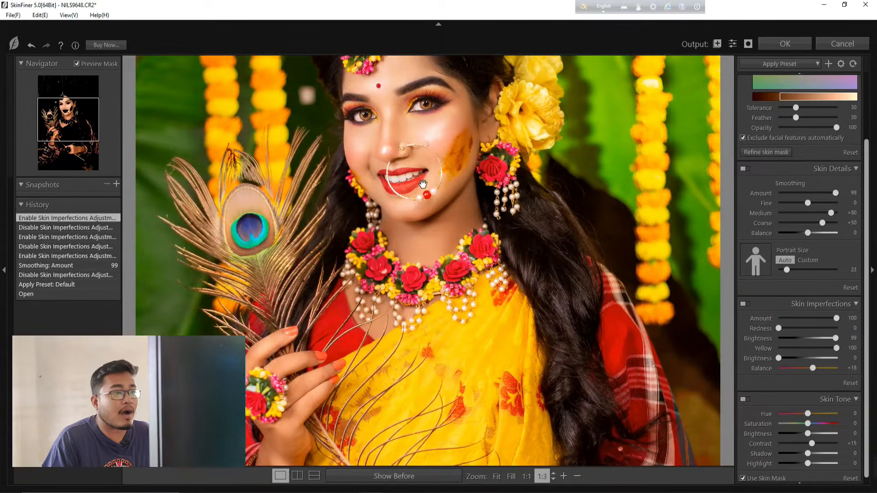
{"action": "left_click", "coordinate": [521, 279], "text": "alt"}
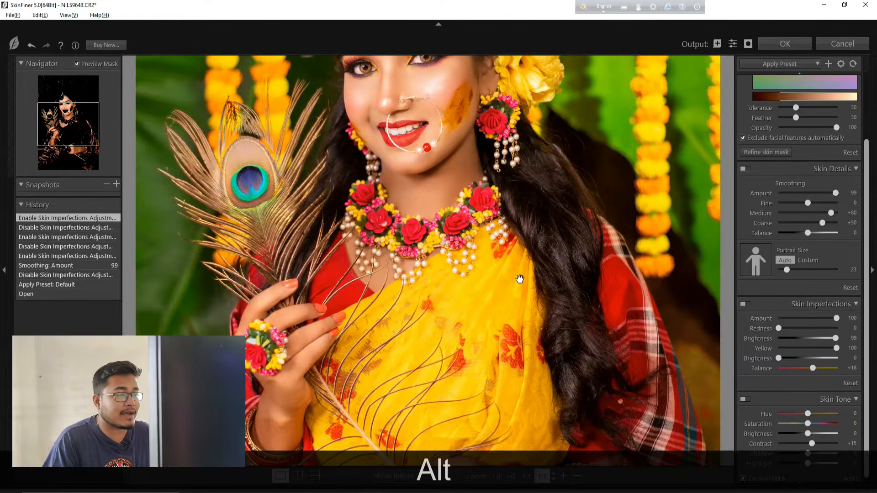
Step: Try a Skin Tone Brightness of +35, and return it to 0
{"action": "scroll", "coordinate": [837, 416], "scroll_direction": "down", "scroll_amount": 1}
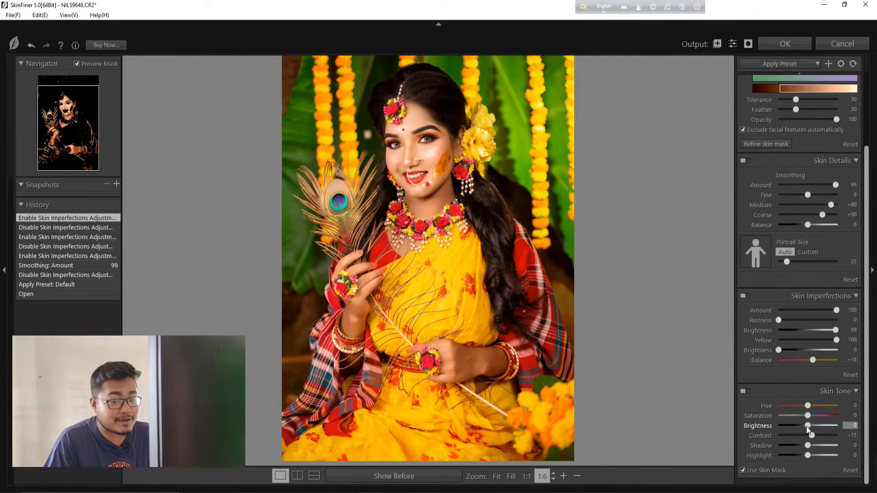
{"action": "left_click_drag", "start_coordinate": [807, 425], "coordinate": [818, 427]}
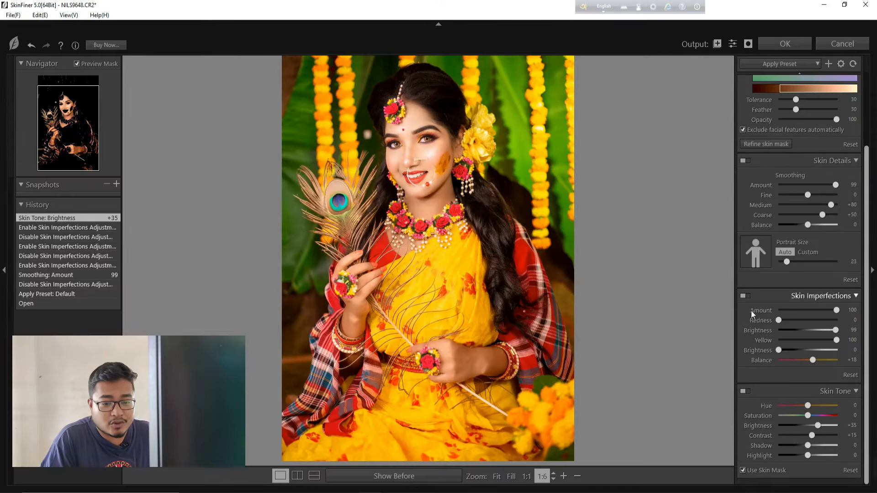
{"action": "left_click_drag", "start_coordinate": [818, 427], "coordinate": [809, 427]}
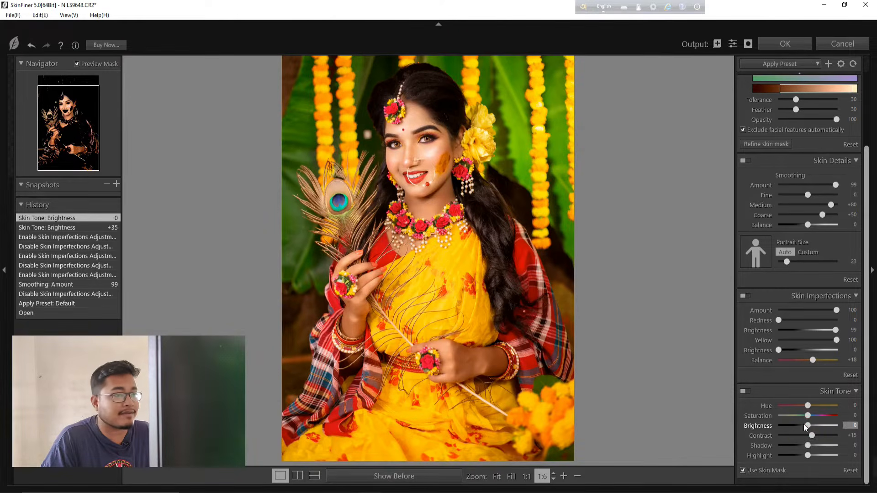
Step: Customize the Skin Mask color range by shortening the selection box on the color field and adjusting the lightness range
{"action": "scroll", "coordinate": [513, 284], "scroll_direction": "up", "scroll_amount": 1}
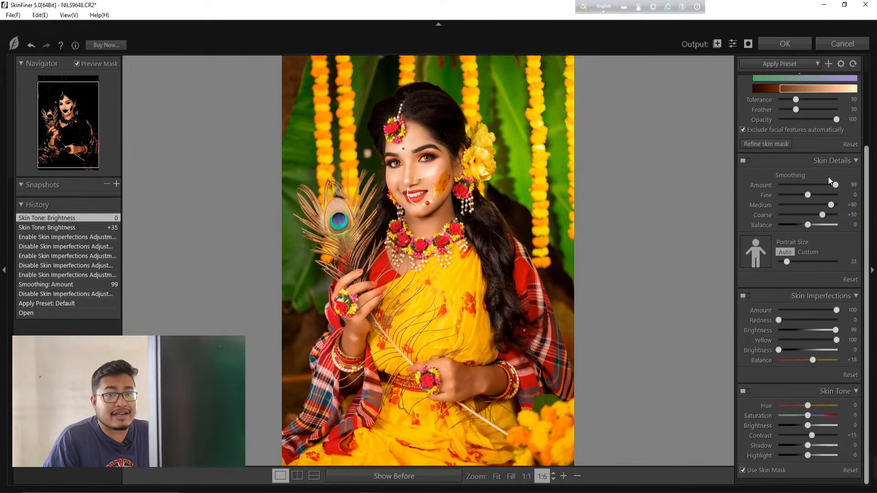
{"action": "scroll", "coordinate": [830, 179], "scroll_direction": "up", "scroll_amount": 2}
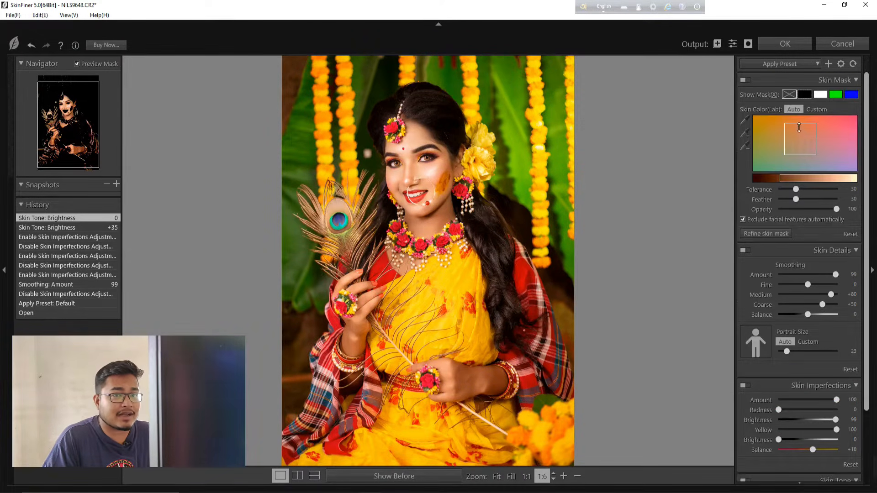
{"action": "mouse_move", "coordinate": [799, 128]}
{"action": "left_mouse_down"}
{"action": "mouse_move", "coordinate": [799, 141]}
{"action": "mouse_move", "coordinate": [802, 127]}
{"action": "left_mouse_up"}
{"action": "left_click_drag", "start_coordinate": [805, 160], "coordinate": [806, 147]}
{"action": "left_click", "coordinate": [806, 156]}
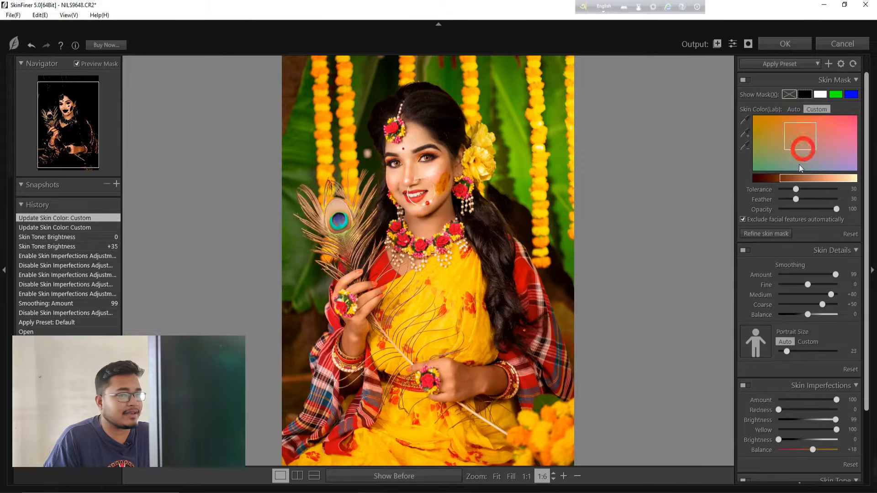
{"action": "mouse_move", "coordinate": [784, 181]}
{"action": "left_mouse_down"}
{"action": "mouse_move", "coordinate": [812, 182]}
{"action": "mouse_move", "coordinate": [782, 182]}
{"action": "left_mouse_up"}
{"action": "left_click_drag", "start_coordinate": [854, 181], "coordinate": [841, 181]}
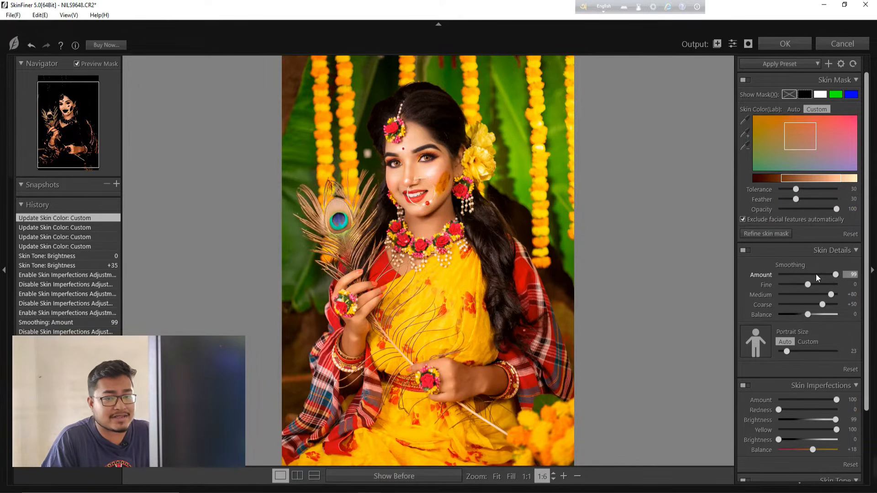
Step: Set the skin smoothing Amount to 70 and Fine to -15
{"action": "left_click_drag", "start_coordinate": [819, 274], "coordinate": [819, 274]}
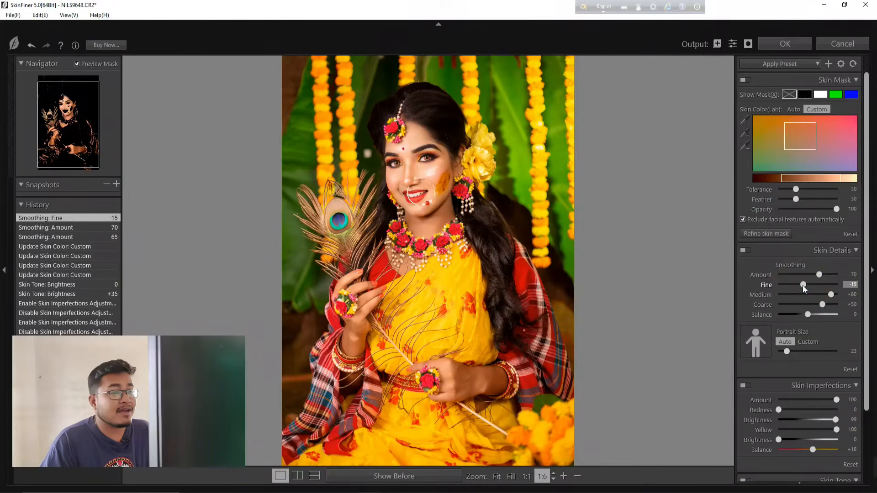
Step: Try a Skin Imperfections Amount of 0 and a Redness of 100, restoring them to 100 and 0
{"action": "scroll", "coordinate": [802, 286], "scroll_direction": "down", "scroll_amount": 3}
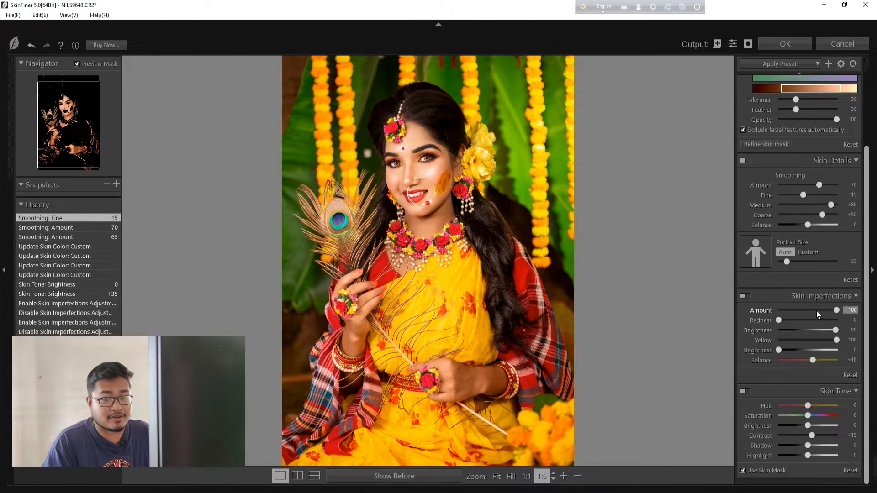
{"action": "left_click_drag", "start_coordinate": [817, 309], "coordinate": [730, 303]}
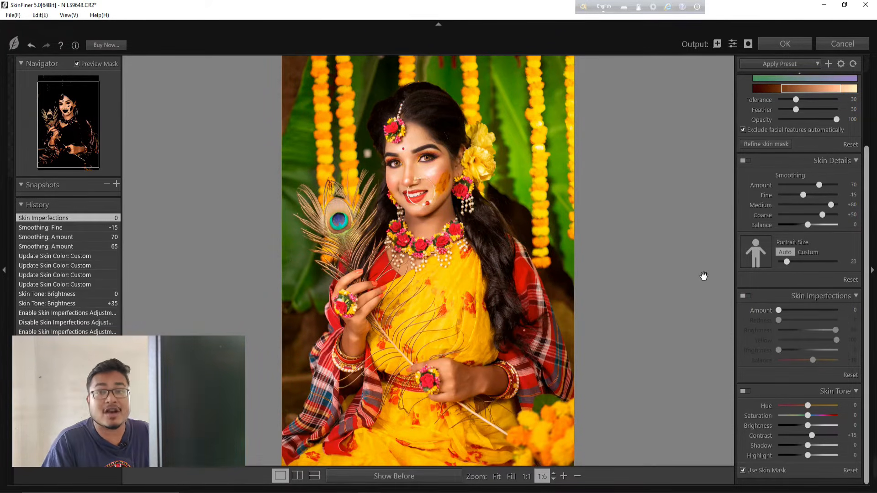
{"action": "left_click_drag", "start_coordinate": [778, 311], "coordinate": [841, 313]}
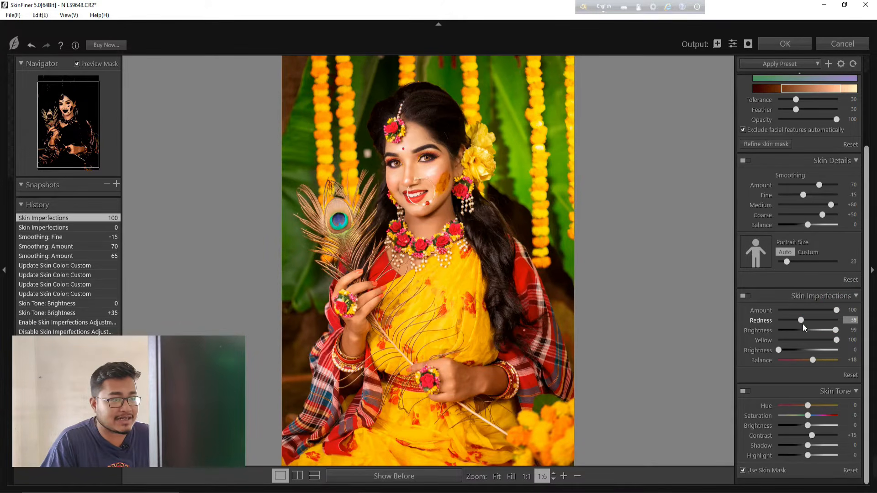
{"action": "left_click_drag", "start_coordinate": [856, 338], "coordinate": [855, 337]}
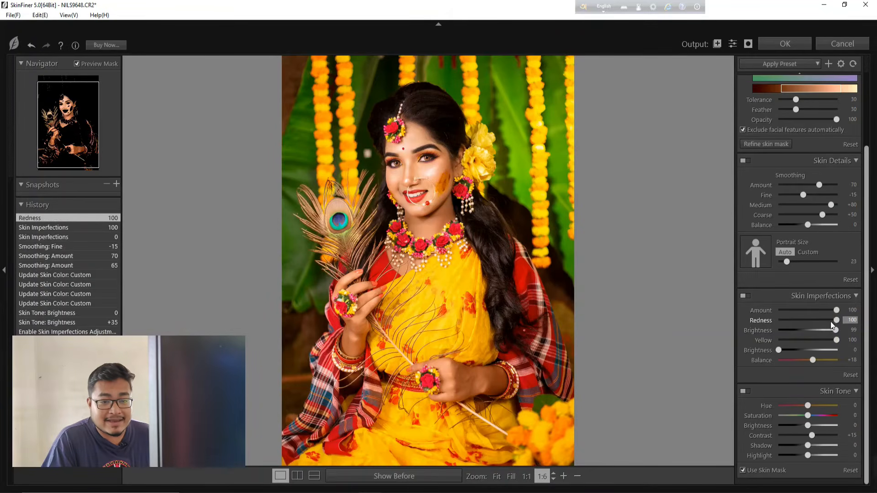
{"action": "left_click_drag", "start_coordinate": [831, 320], "coordinate": [745, 315]}
Step: Set the redness Brightness under Skin Imperfections to 100 and apply the SkinFiner filter to the duplicated layer
{"action": "left_click_drag", "start_coordinate": [799, 331], "coordinate": [714, 330]}
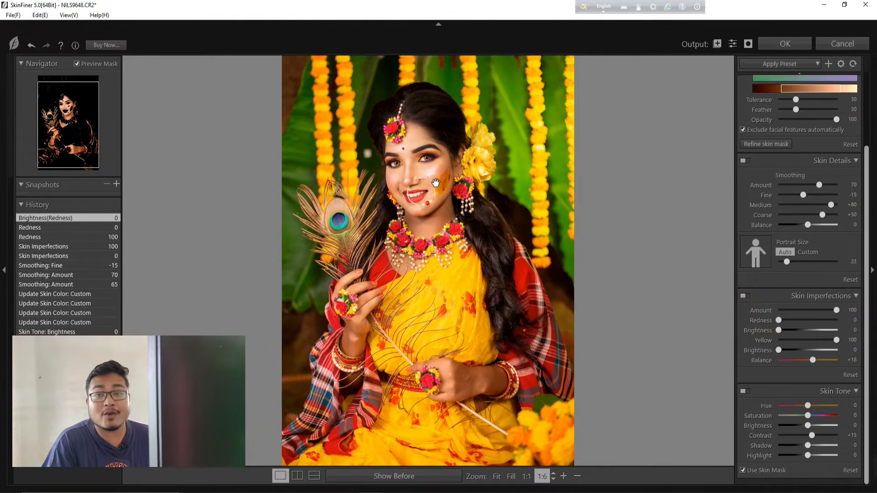
{"action": "left_click_drag", "start_coordinate": [779, 331], "coordinate": [865, 350]}
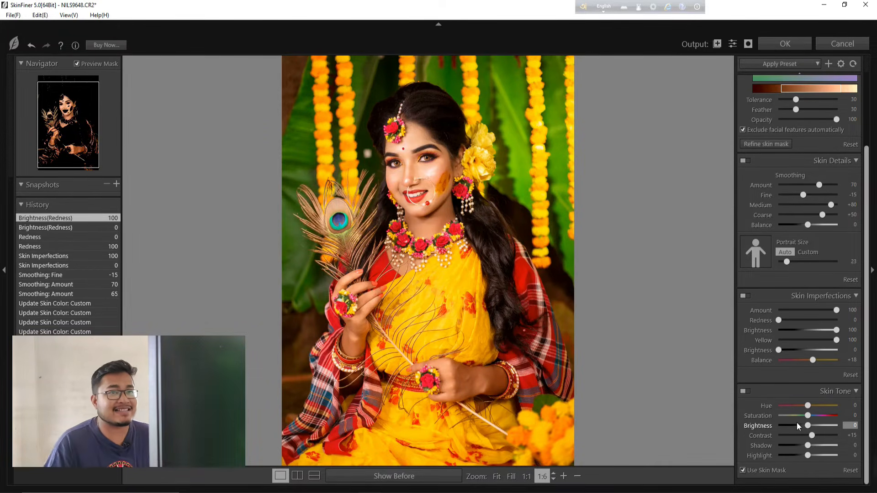
{"action": "left_click", "coordinate": [787, 45]}
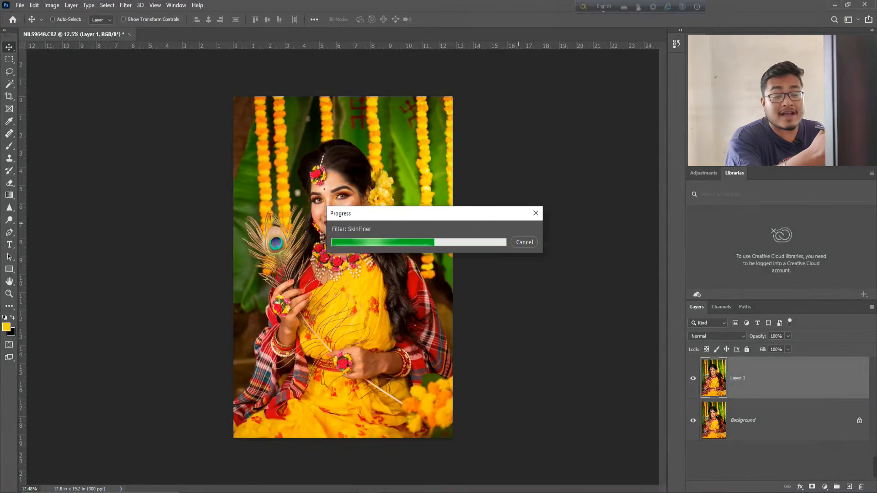